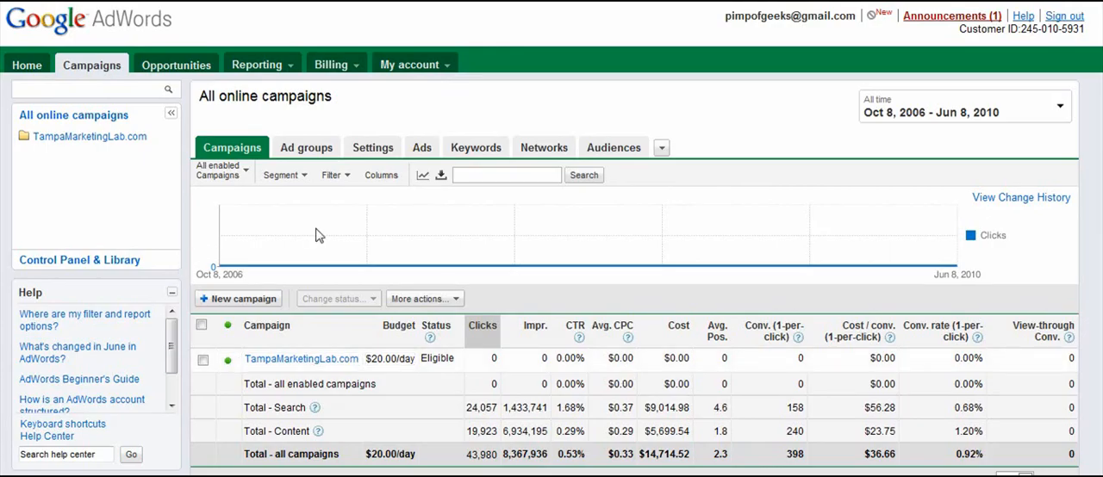
# Create a new campaign and name it YourWebsite.com.
pyautogui.click(239, 299)
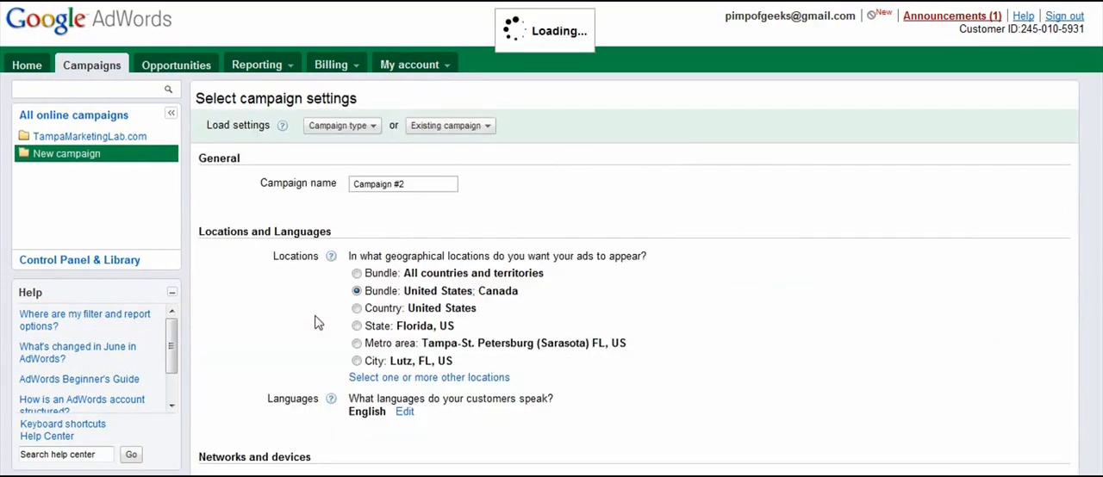
pyautogui.moveTo(417, 212); pyautogui.dragTo(300, 197)
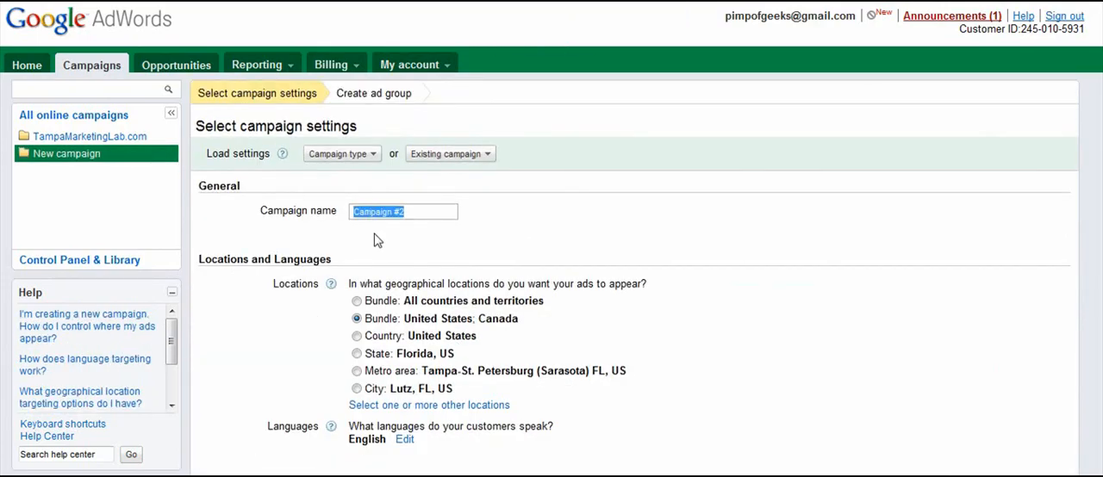
pyautogui.press('BackSpace')
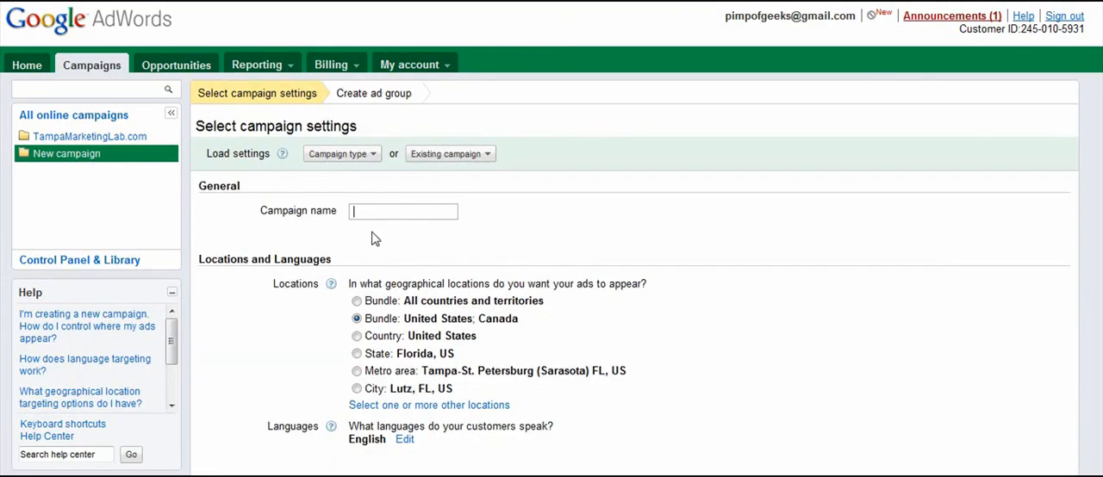
pyautogui.write('YourWebsite.com')
# Restrict the campaign's networks to Google search only, excluding search partners and the content network.
pyautogui.scroll(-2, 295, 307)
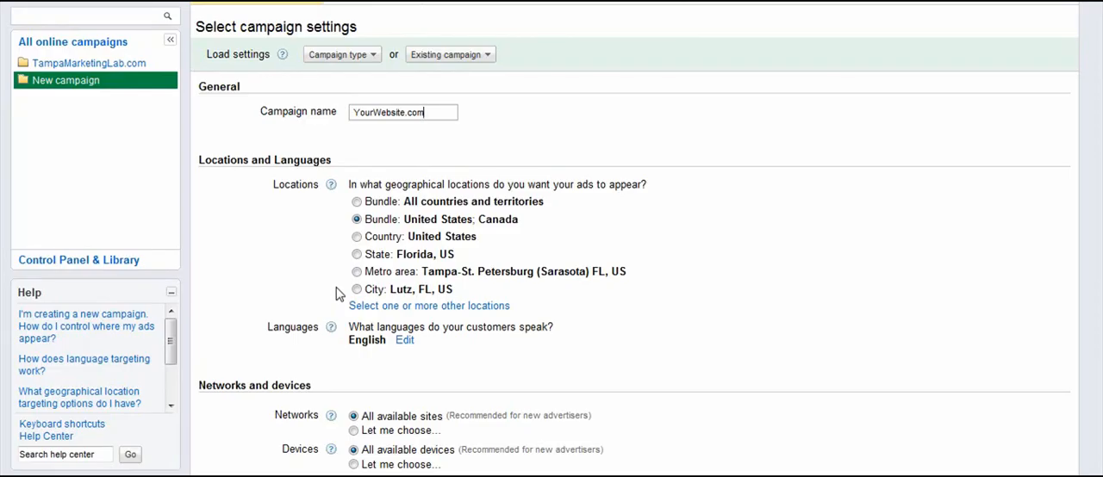
pyautogui.scroll(-2, 323, 287)
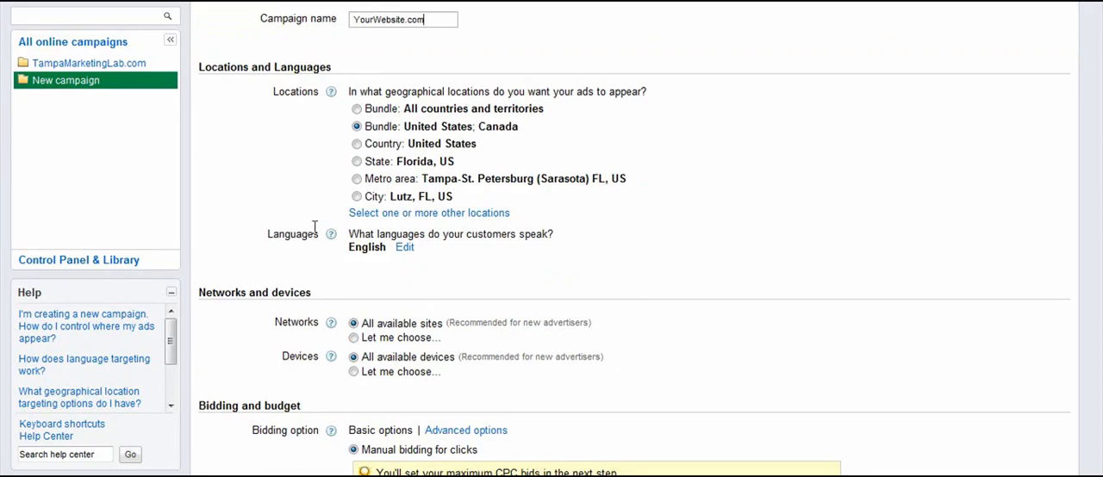
pyautogui.scroll(-2, 339, 253)
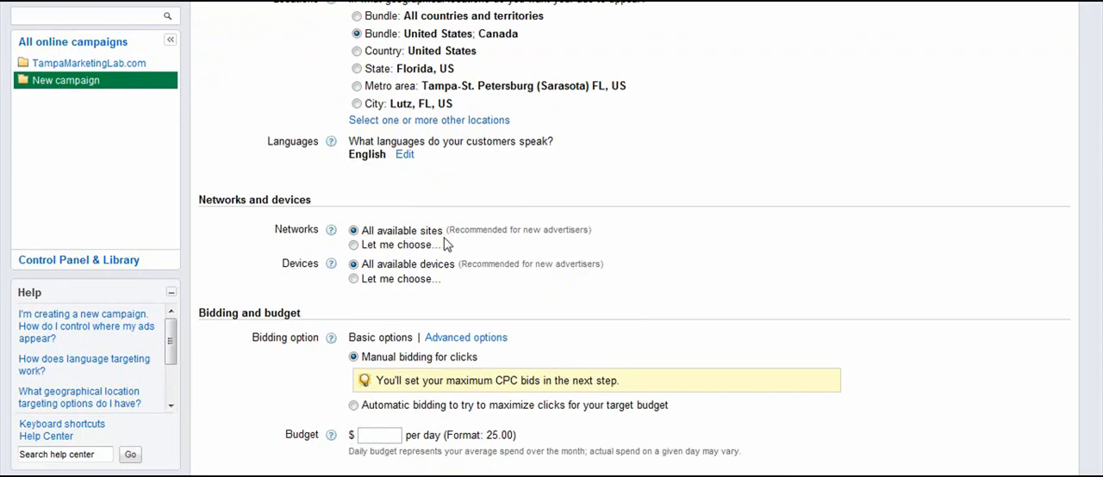
pyautogui.click(353, 246)
pyautogui.scroll(-1, 327, 258)
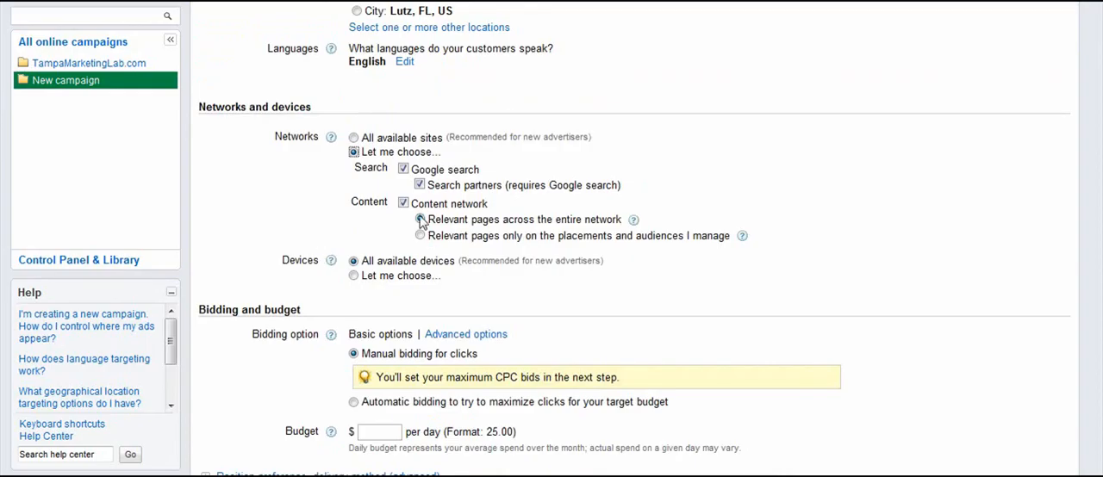
pyautogui.click(403, 204)
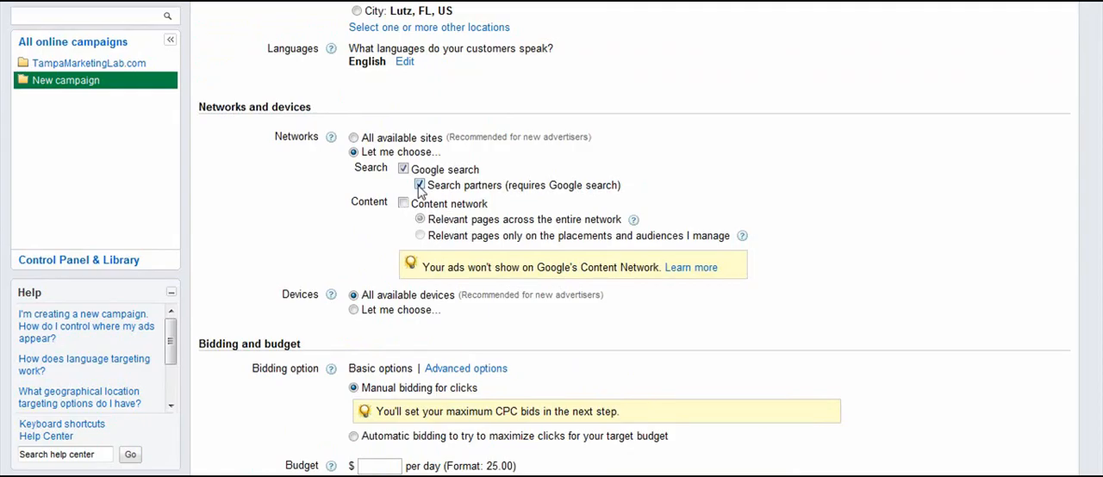
pyautogui.click(419, 186)
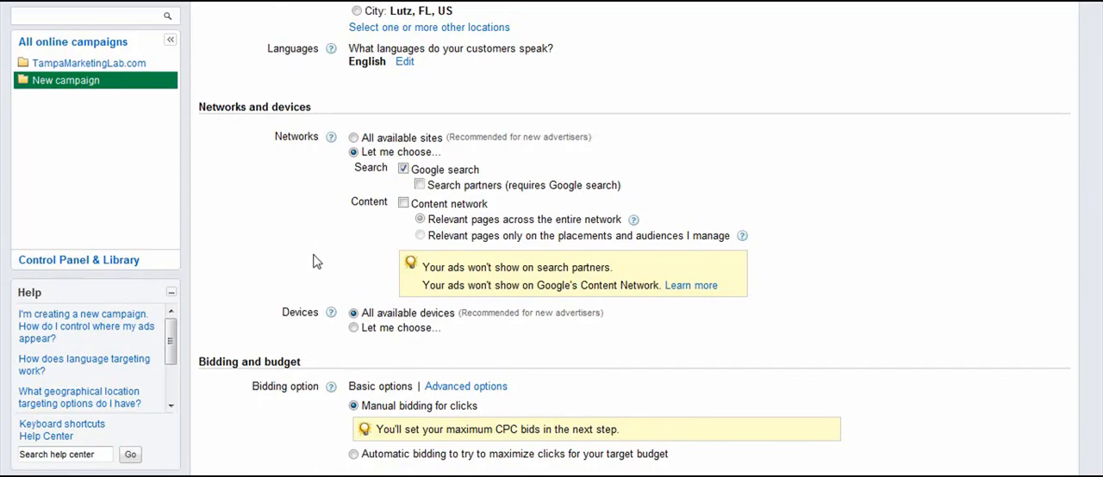
# Limit the campaign's devices to desktop and laptop computers, excluding iPhones and other mobile devices.
pyautogui.scroll(-1, 316, 261)
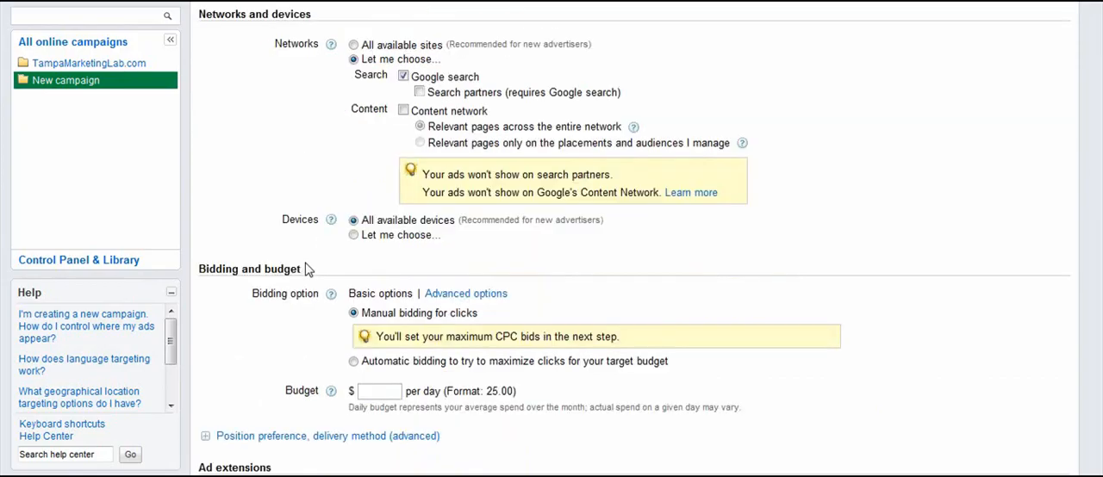
pyautogui.click(353, 235)
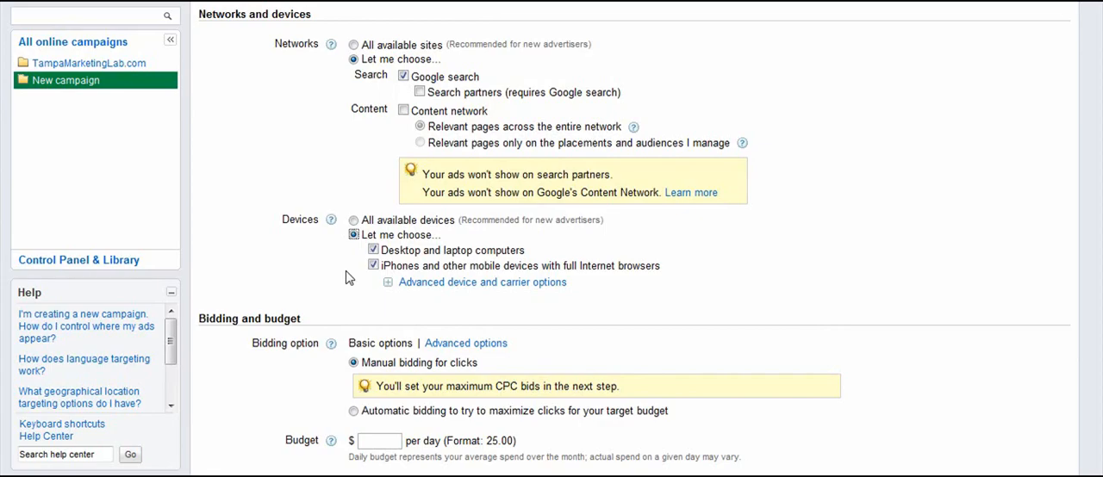
pyautogui.click(374, 267)
# Set the daily budget to $10.00 and save the campaign settings to continue to ad group creation.
pyautogui.scroll(-2, 291, 274)
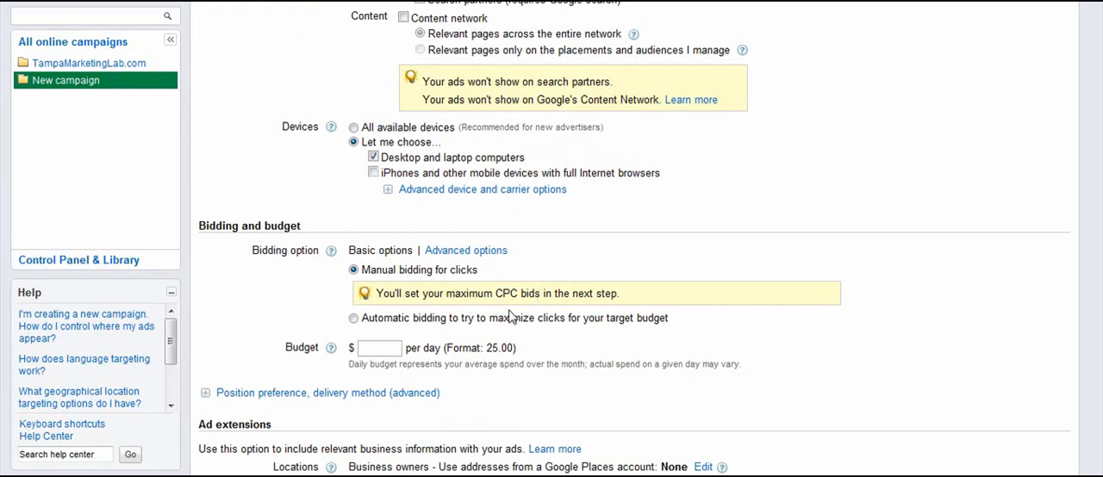
pyautogui.click(394, 348)
pyautogui.write('.00')
pyautogui.scroll(-4, 305, 318)
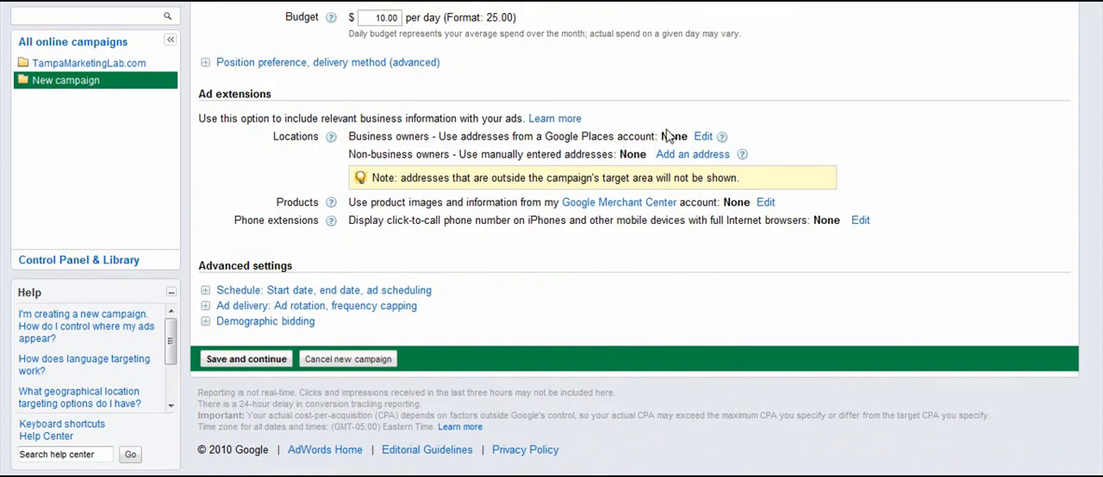
pyautogui.click(722, 138)
pyautogui.click(246, 360)
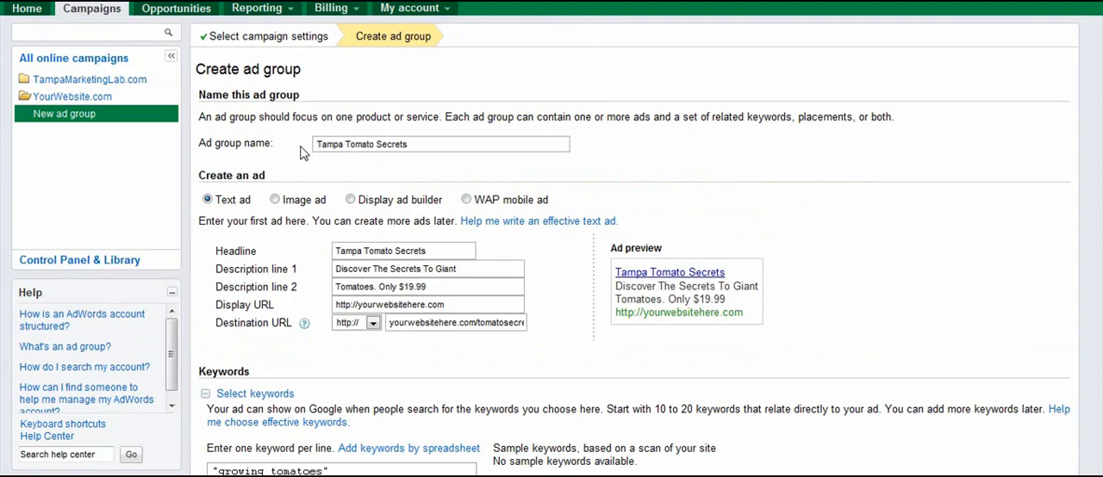
# Add a question mark to the text ad's headline so it reads "Tampa Tomato Secrets?".
pyautogui.click(414, 145)
pyautogui.scroll(-1, 293, 258)
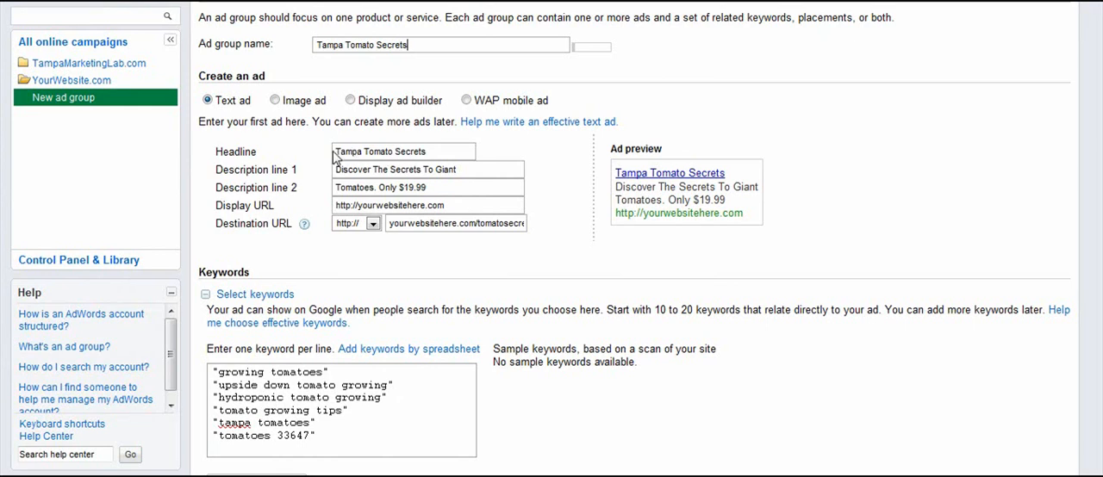
pyautogui.click(440, 159)
pyautogui.write('?')
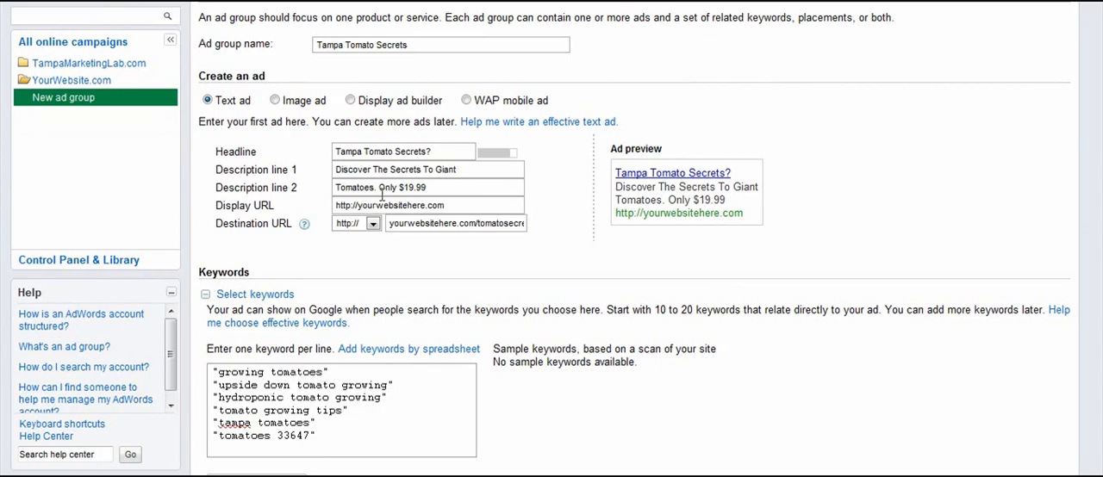
# Review the price wording in the ad's second description line and the full destination URL.
pyautogui.moveTo(377, 187); pyautogui.dragTo(428, 188)
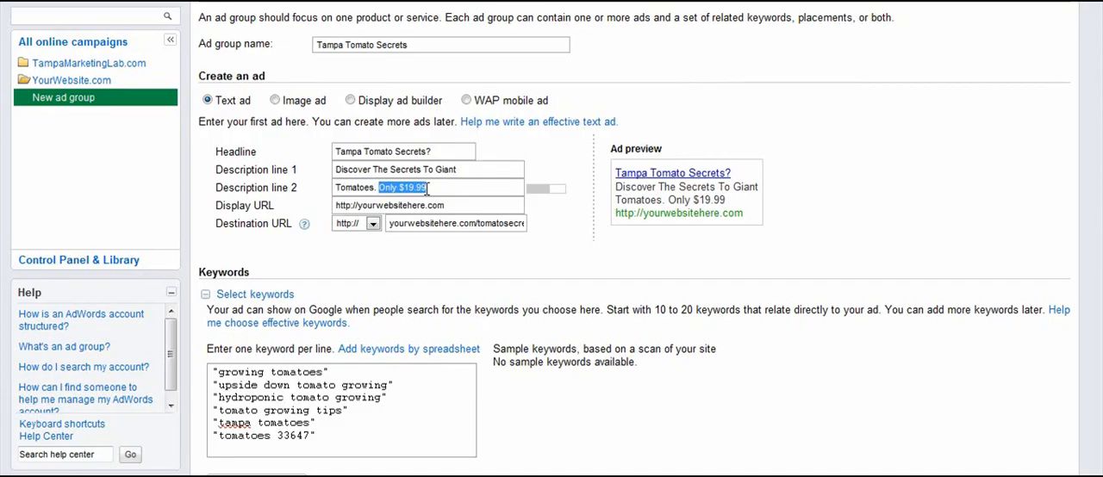
pyautogui.click(429, 187)
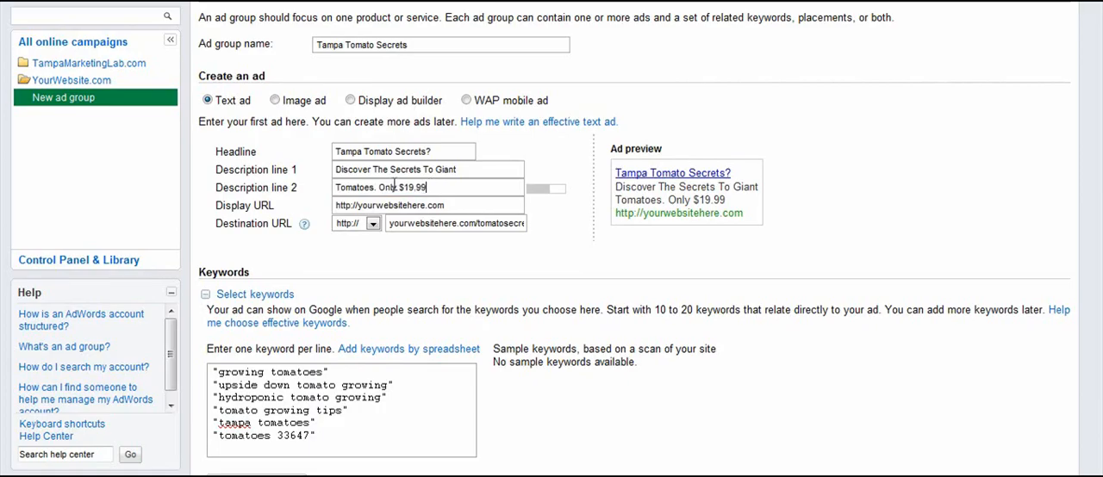
pyautogui.moveTo(379, 188); pyautogui.dragTo(430, 186)
pyautogui.click(432, 187)
pyautogui.moveTo(379, 188); pyautogui.dragTo(431, 189)
pyautogui.click(434, 188)
pyautogui.moveTo(414, 224); pyautogui.dragTo(537, 227)
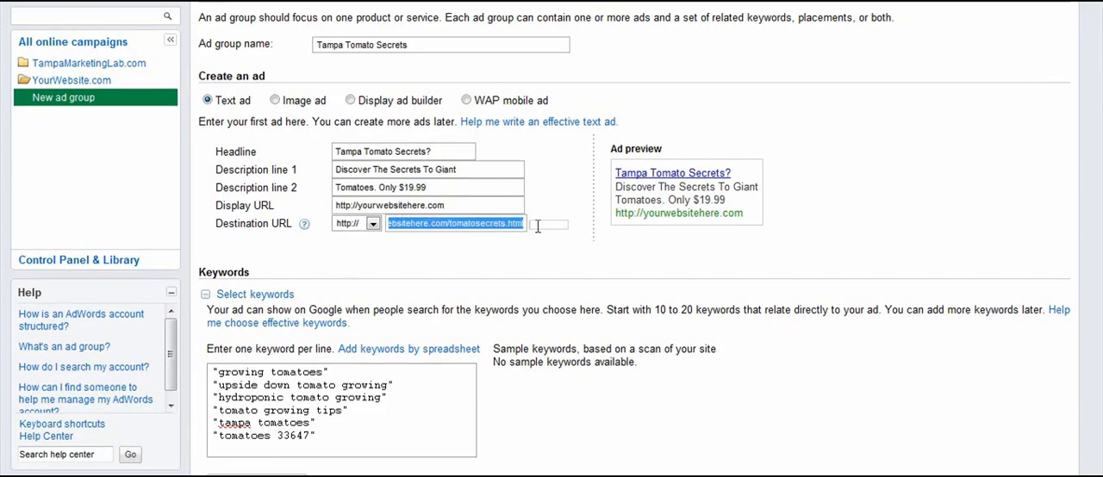
pyautogui.click(470, 226)
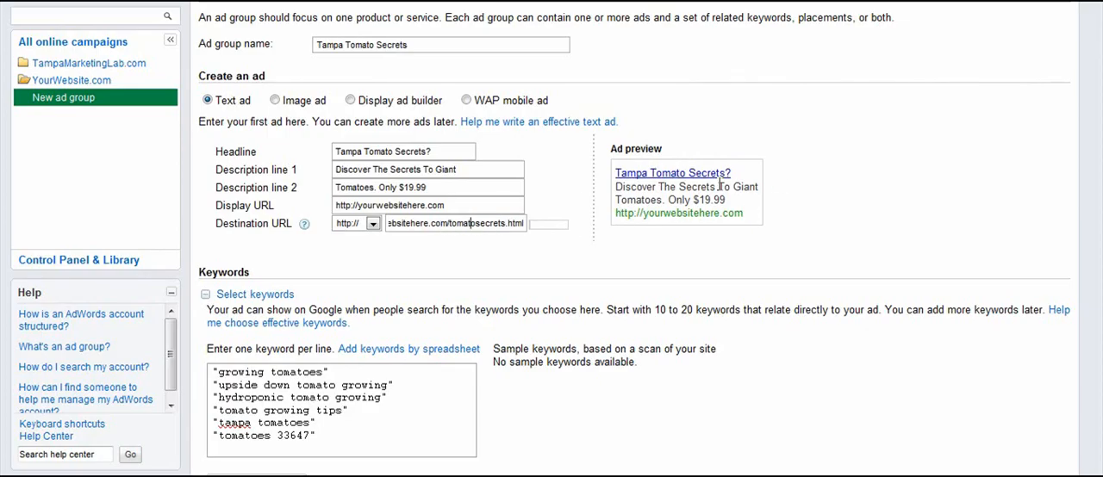
pyautogui.moveTo(379, 187); pyautogui.dragTo(424, 185)
pyautogui.moveTo(423, 185); pyautogui.dragTo(430, 187)
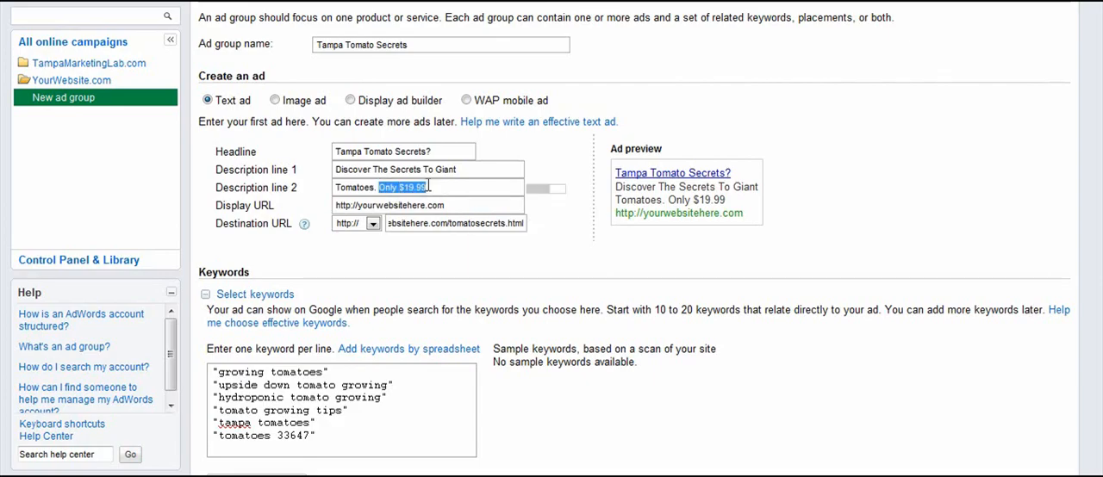
pyautogui.click(429, 187)
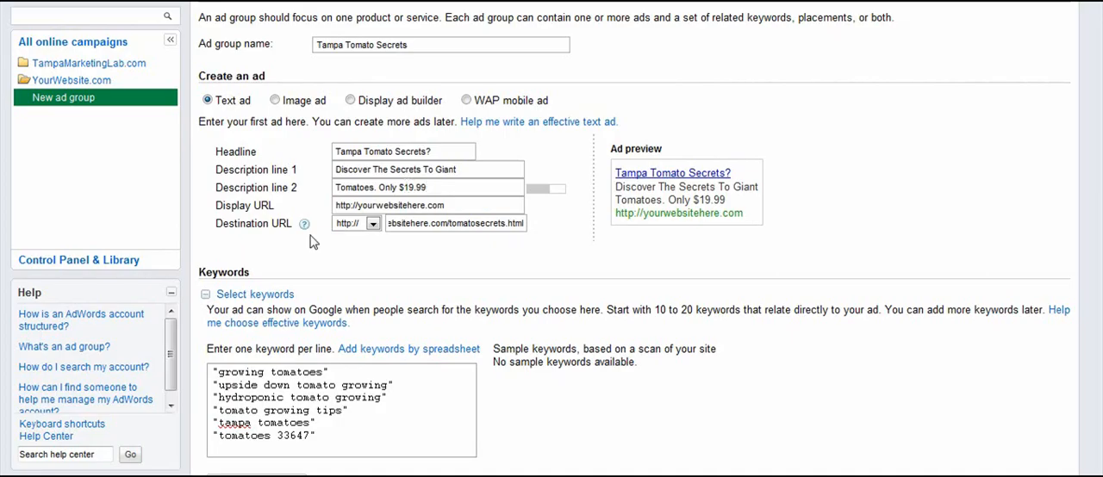
# Review the tomato keyword list and default bid, and save the ad group.
pyautogui.scroll(-1, 293, 247)
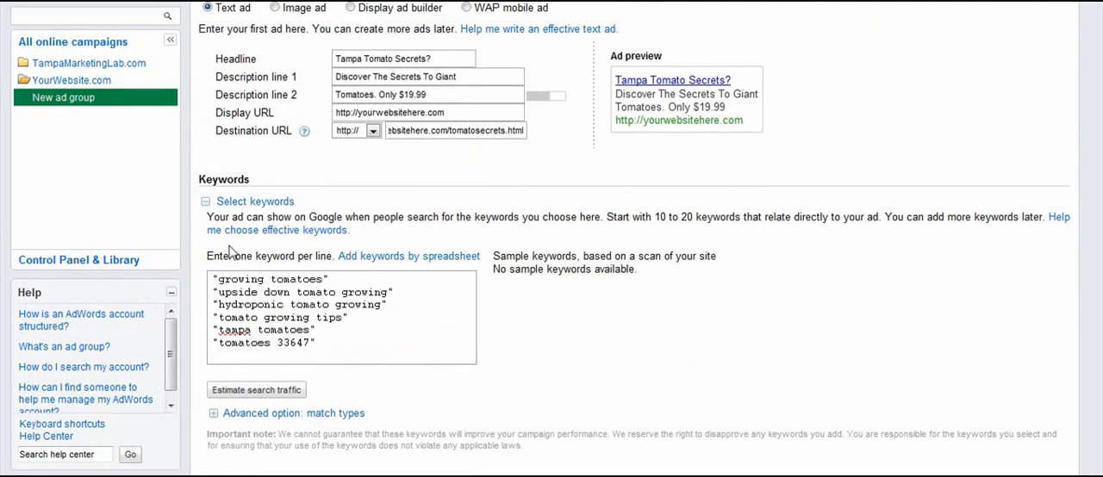
pyautogui.scroll(-1, 249, 277)
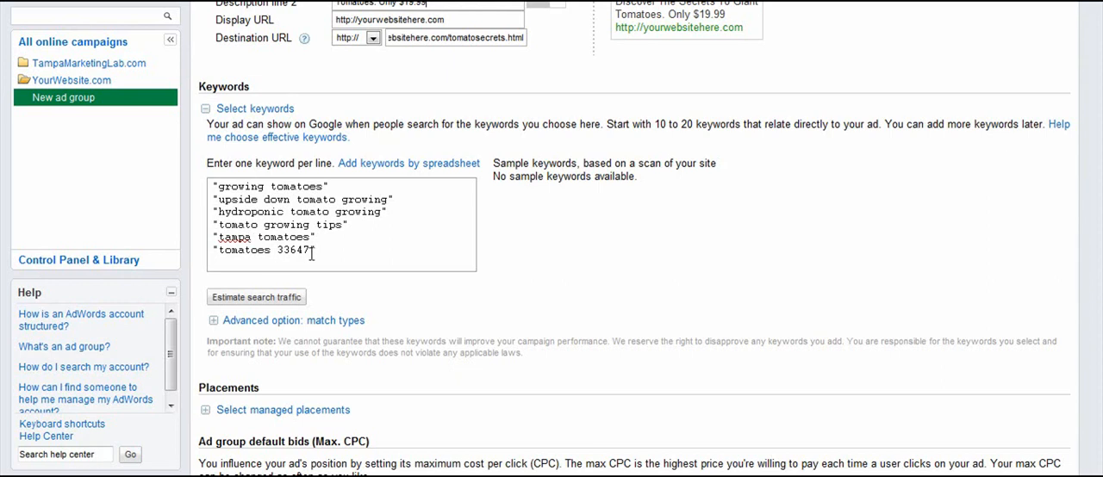
pyautogui.scroll(-2, 201, 29)
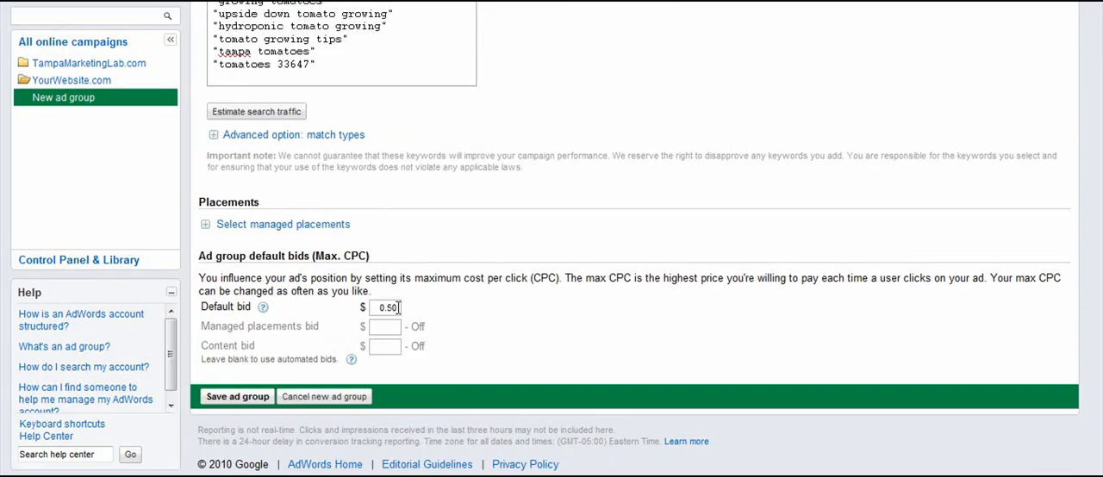
pyautogui.click(238, 397)
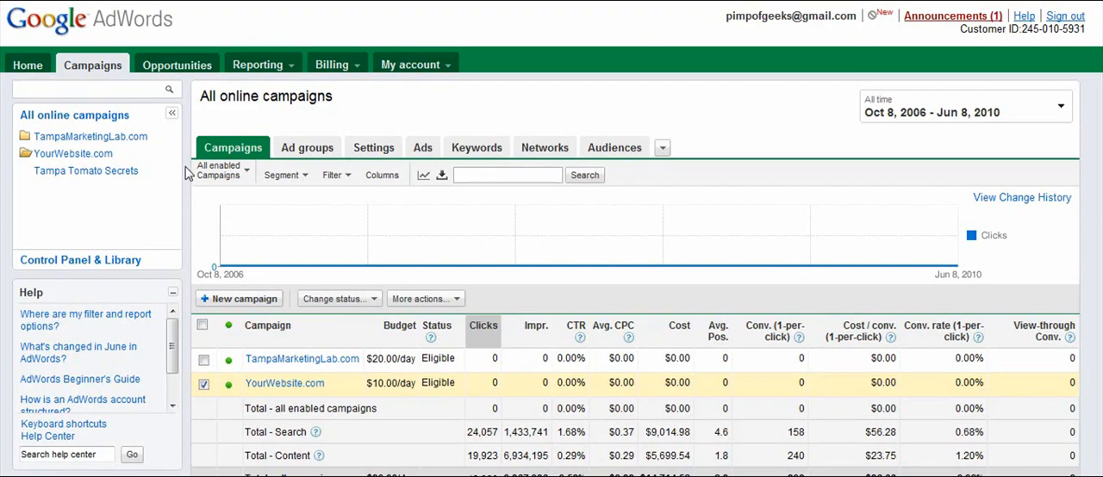
# Open the YourWebsite.com campaign and view its list of ads with their review status.
pyautogui.scroll(-2, 182, 169)
pyautogui.scroll(2, 182, 167)
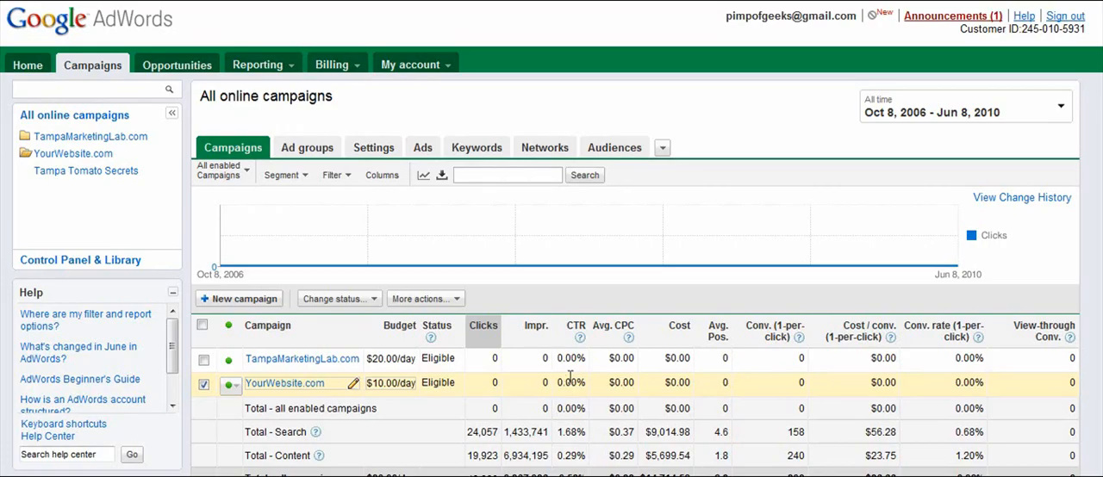
pyautogui.click(274, 383)
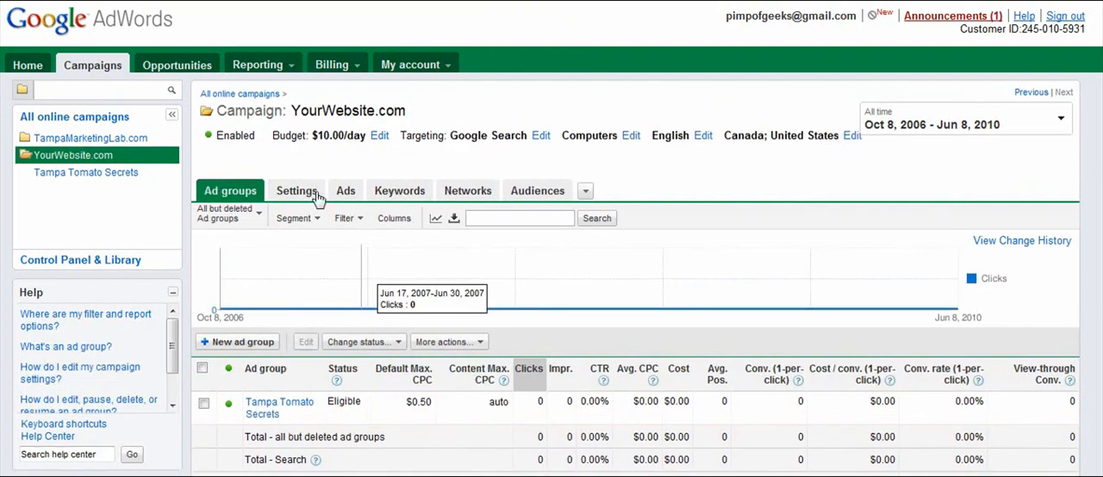
pyautogui.click(345, 190)
pyautogui.scroll(-2, 259, 250)
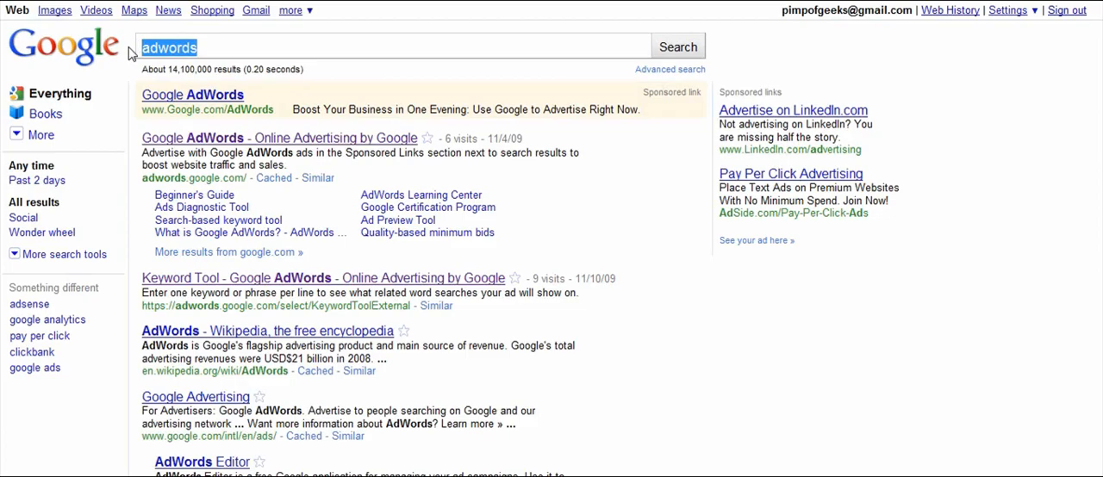
# Switch to Google Search and search for "tomato growing".
pyautogui.write('tomato growing')
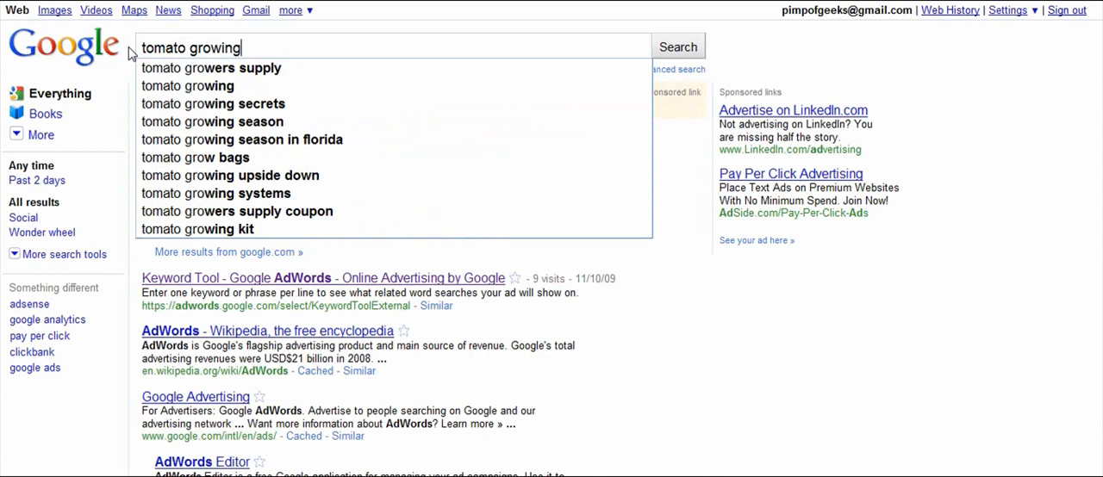
pyautogui.press('Return')
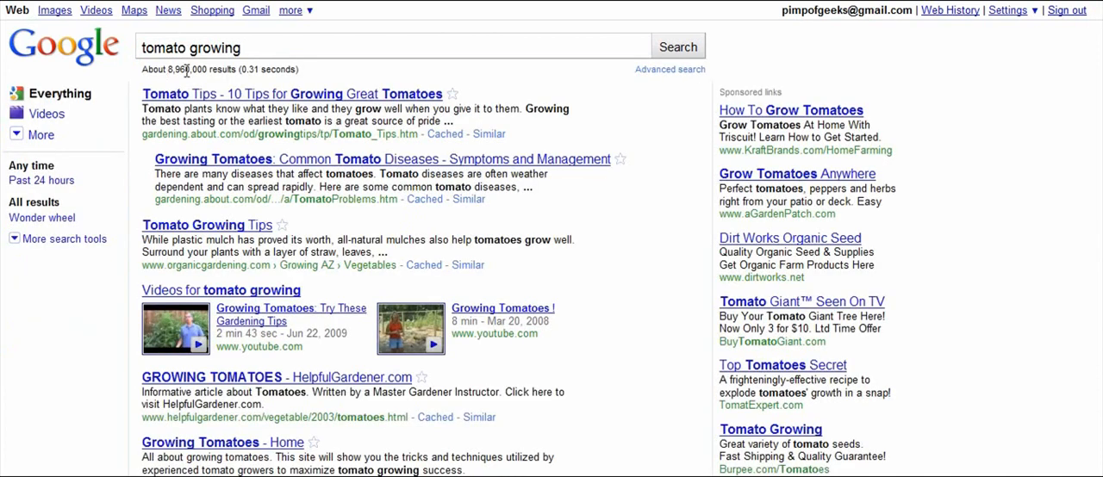
# Examine the sponsored links beside the tomato growing results, comparing competitors' headlines and ad texts.
pyautogui.scroll(-1, 803, 126)
pyautogui.scroll(1, 804, 125)
pyautogui.scroll(-1, 805, 129)
pyautogui.scroll(-1, 807, 142)
pyautogui.scroll(2, 806, 137)
pyautogui.scroll(-2, 709, 226)
pyautogui.scroll(2, 698, 243)
pyautogui.scroll(-2, 690, 234)
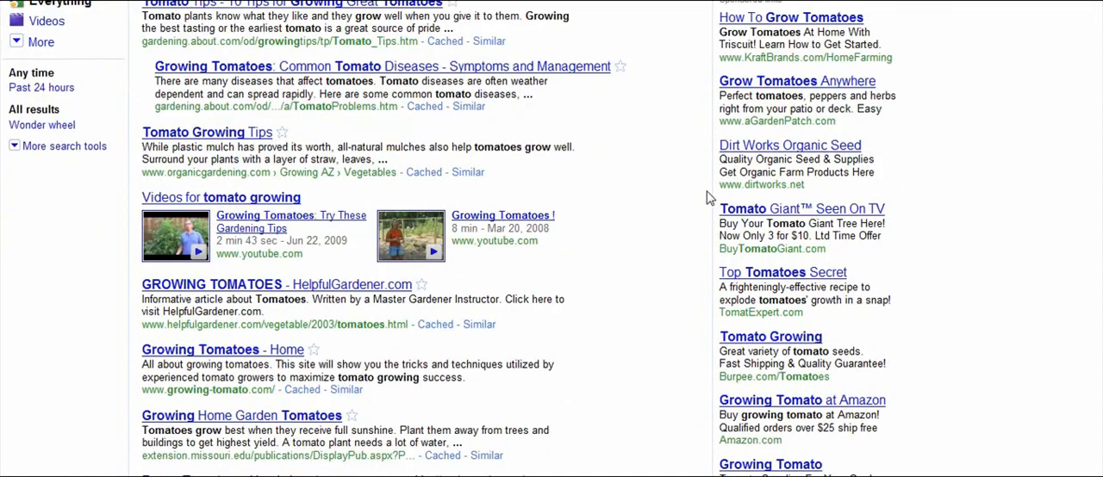
pyautogui.scroll(2, 711, 198)
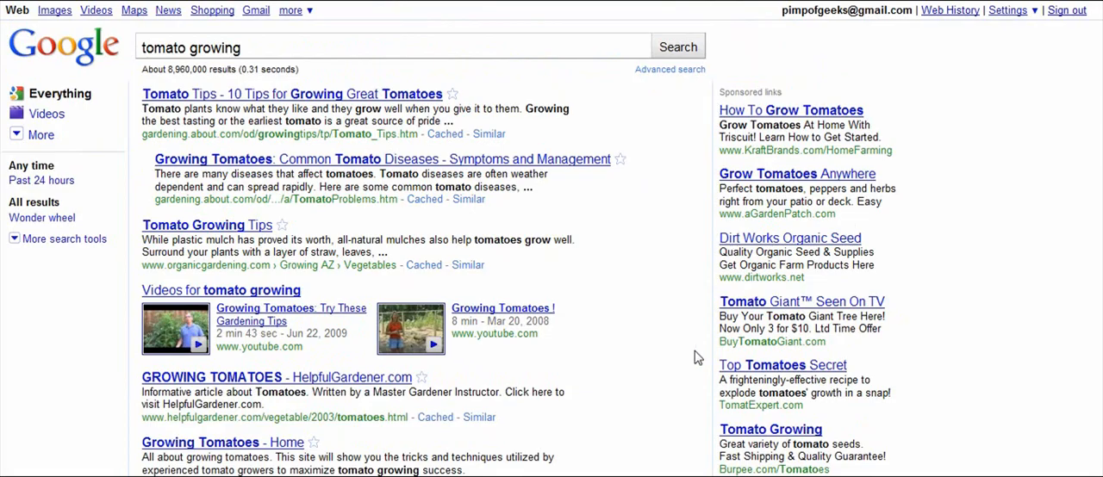
pyautogui.scroll(-2, 693, 357)
pyautogui.scroll(2, 694, 357)
pyautogui.scroll(-1, 750, 362)
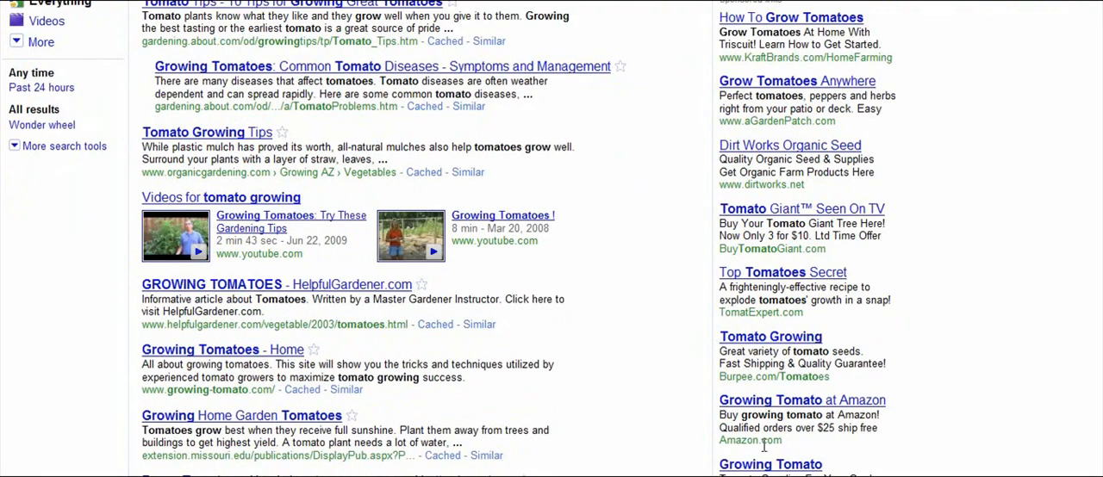
pyautogui.scroll(1, 695, 382)
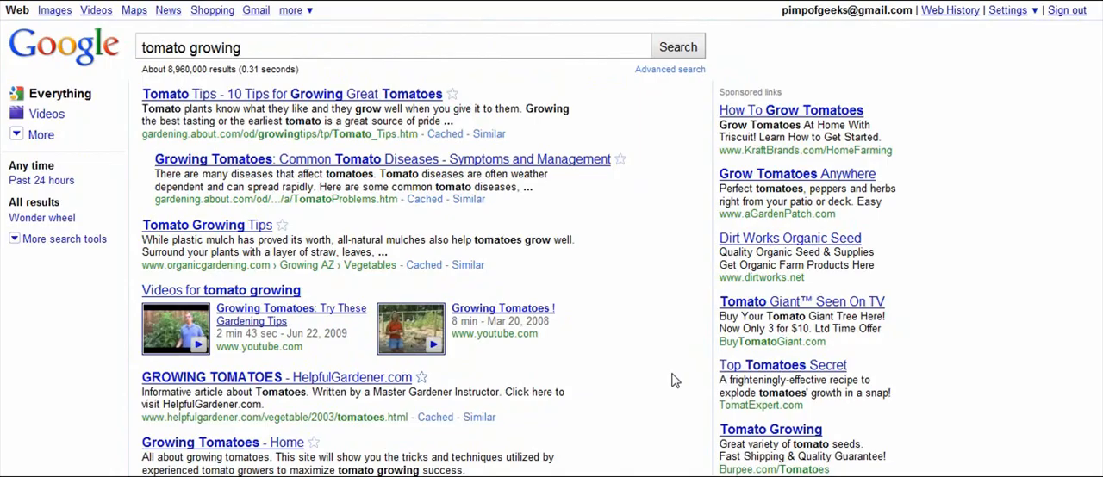
# Read through the remaining sponsored links further down the tomato growing results, such as the Burpee, Amazon and Gardeners.com ads.
pyautogui.scroll(-3, 676, 380)
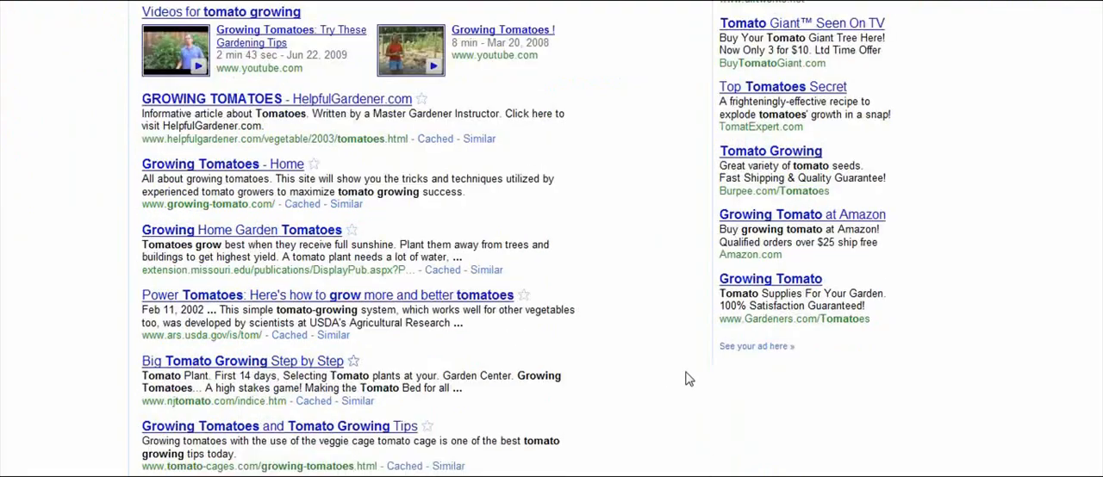
pyautogui.scroll(3, 689, 379)
pyautogui.scroll(-1, 757, 249)
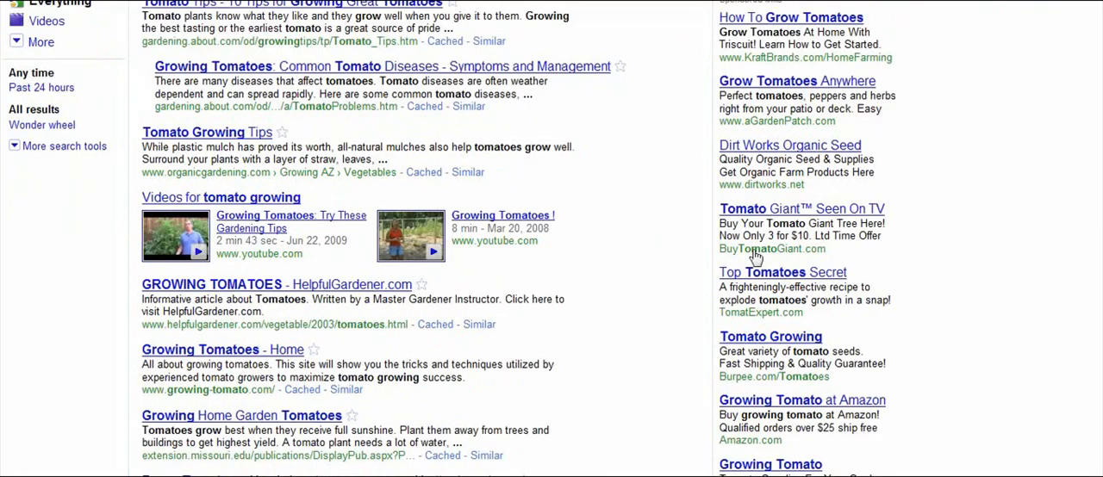
pyautogui.scroll(-1, 756, 256)
pyautogui.scroll(1, 720, 338)
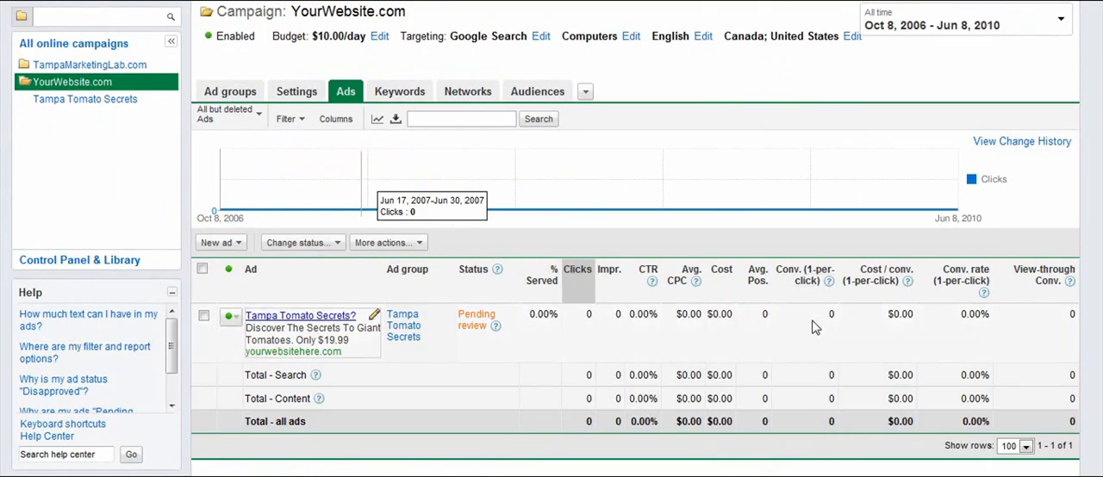
# Switch back to Google AdWords and open the overview of all conversion types under reporting.
pyautogui.scroll(2, 706, 259)
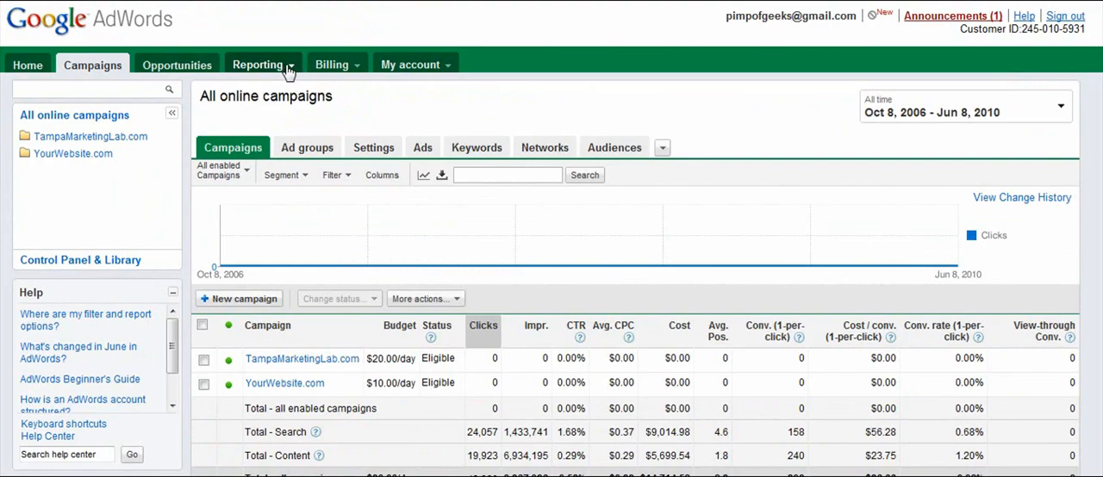
pyautogui.click(285, 68)
pyautogui.click(267, 132)
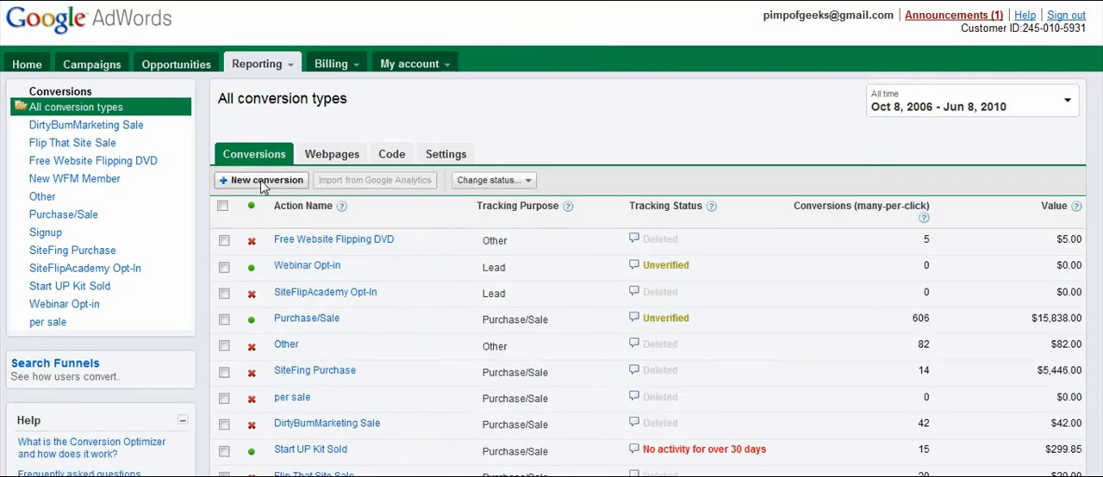
# Create a new conversion with the action name Lead and the tracking purpose Lead, and save it.
pyautogui.click(267, 183)
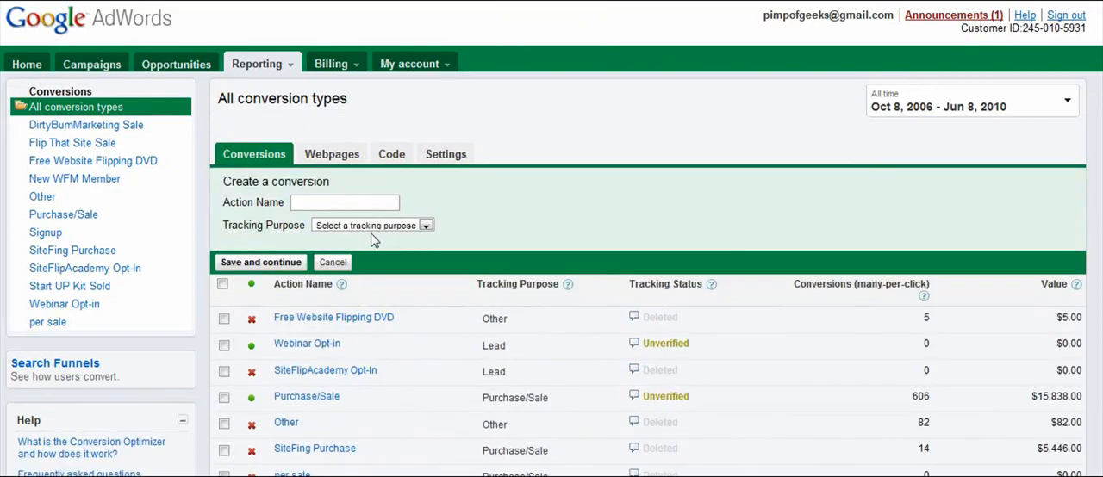
pyautogui.click(292, 202)
pyautogui.write('Lead')
pyautogui.click(426, 225)
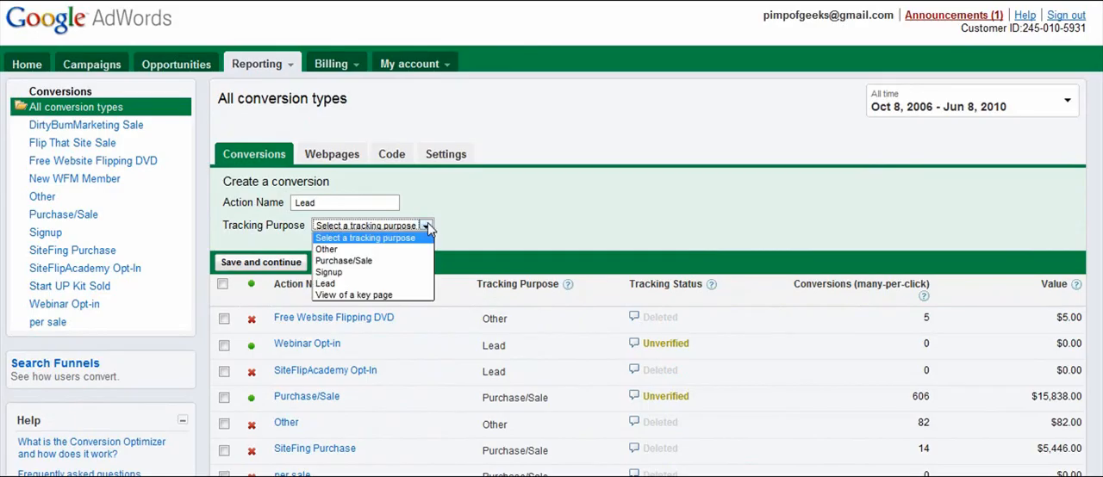
pyautogui.click(362, 285)
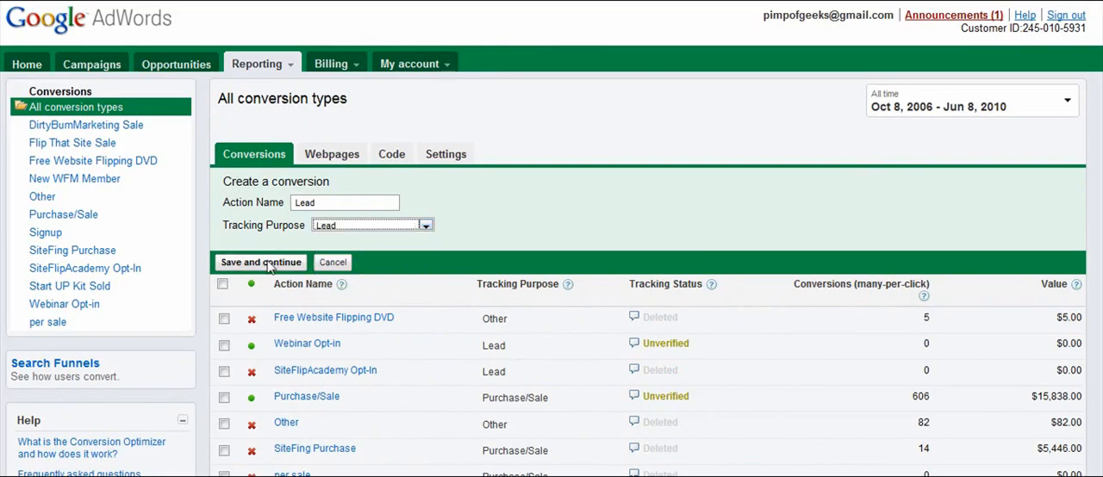
pyautogui.click(271, 263)
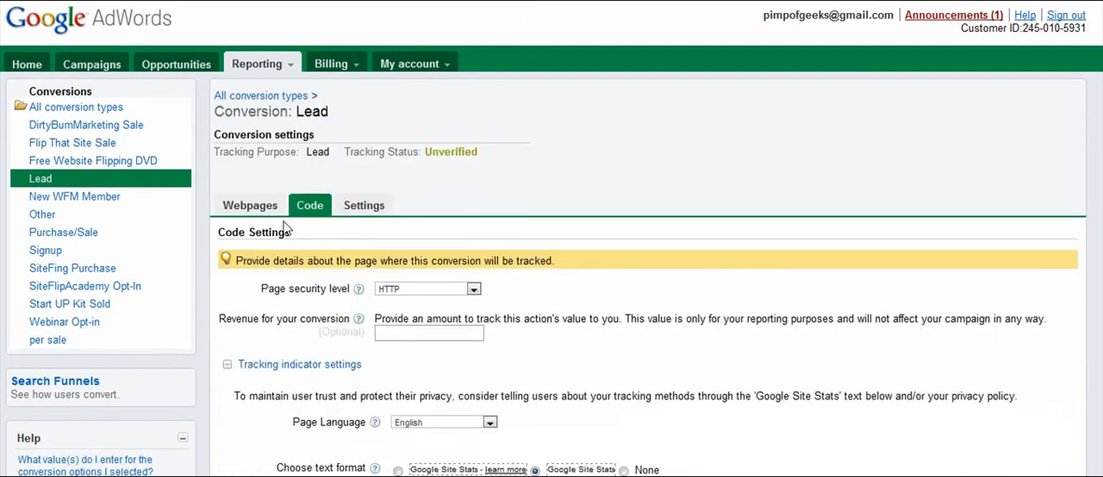
# Set the Lead conversion's revenue to 19.99 and its tracking indicator text format to None, and save to generate the code.
pyautogui.scroll(-1, 112, 76)
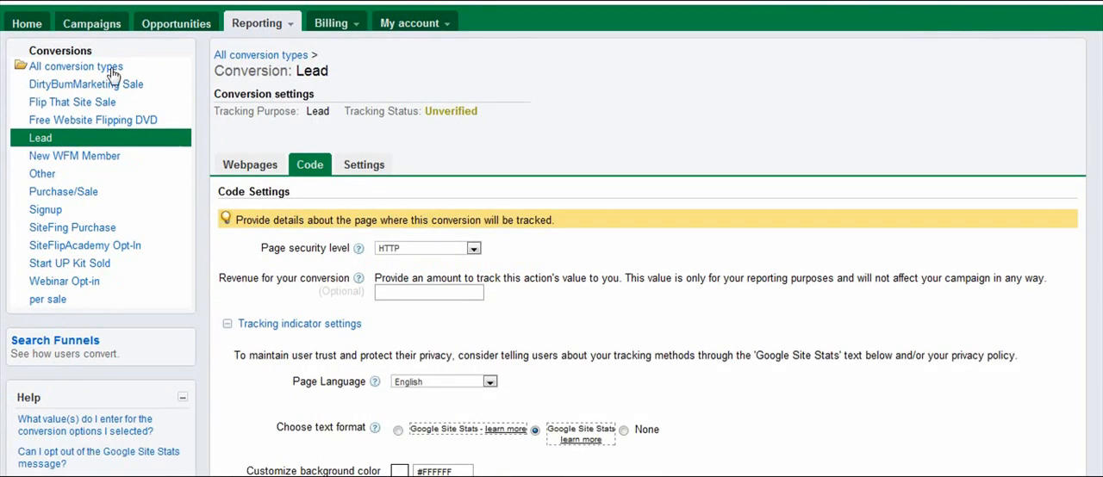
pyautogui.click(413, 294)
pyautogui.write('19.99')
pyautogui.scroll(-2, 368, 336)
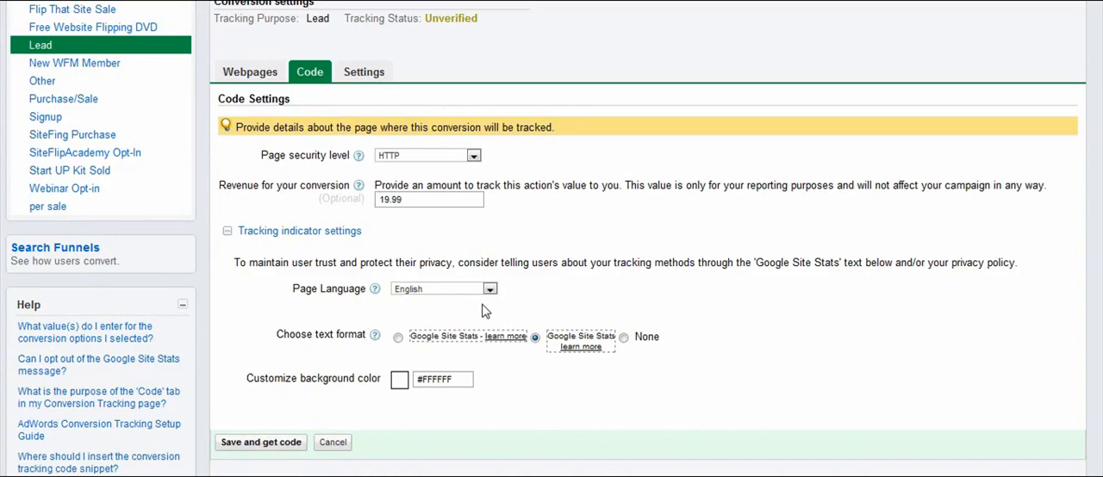
pyautogui.click(626, 339)
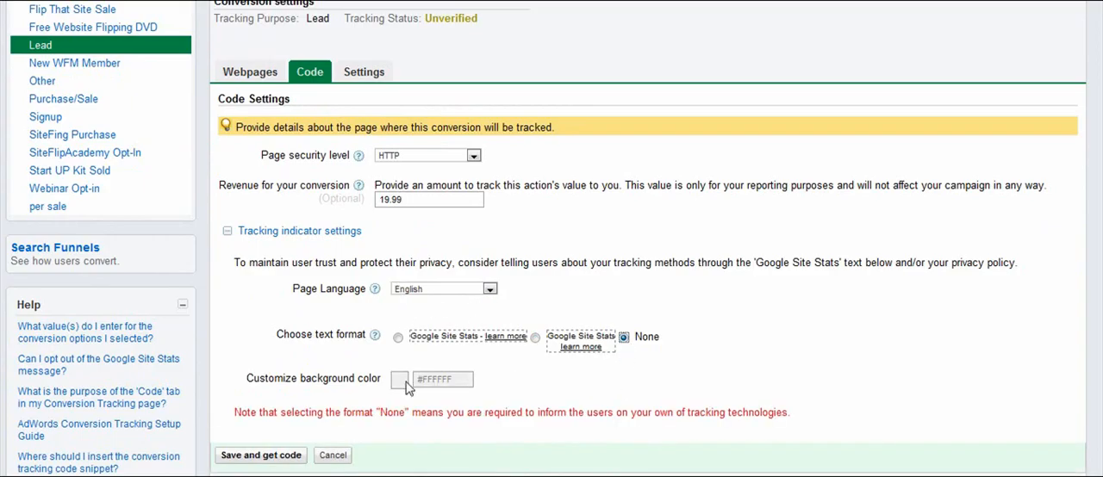
pyautogui.scroll(-2, 350, 374)
pyautogui.click(293, 362)
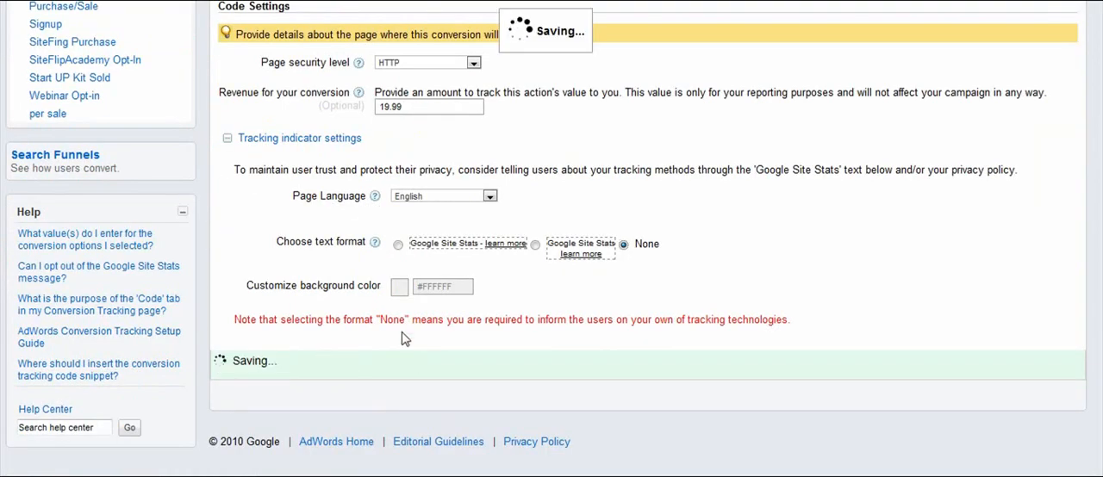
# Examine the generated Lead conversion tracking code and the instructions for pasting it between the body tags of the conversion page.
pyautogui.scroll(-3, 319, 319)
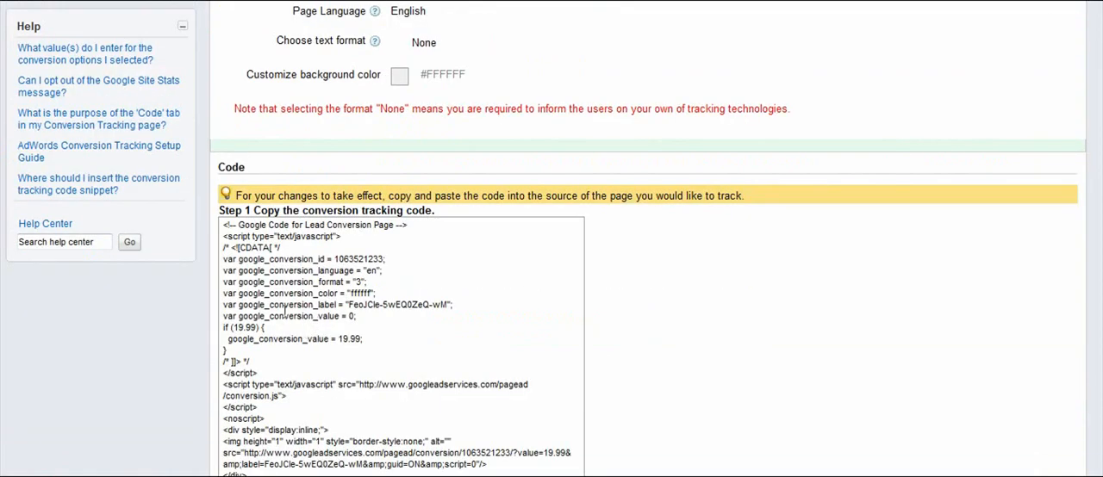
pyautogui.scroll(-1, 284, 311)
pyautogui.scroll(1, 303, 338)
pyautogui.scroll(-2, 329, 315)
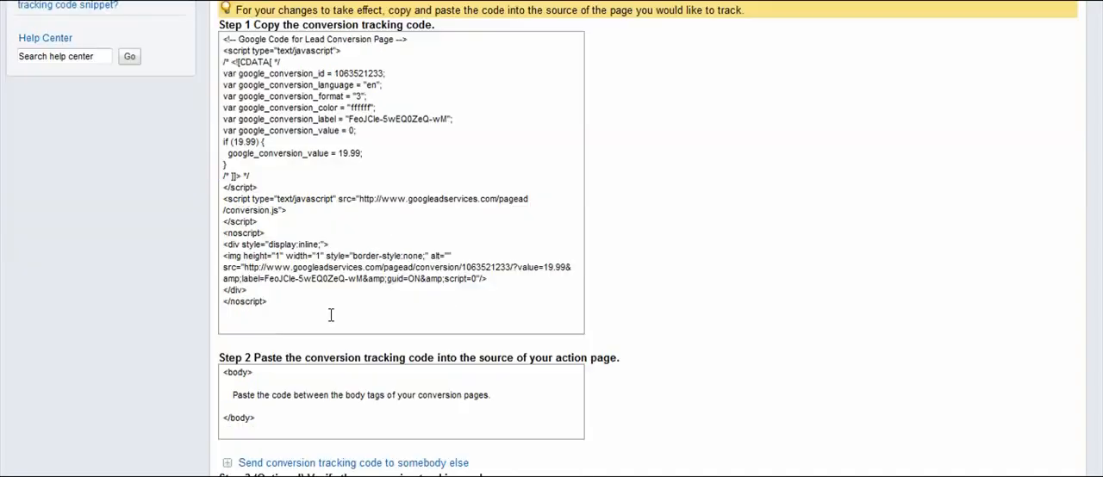
pyautogui.scroll(-1, 271, 364)
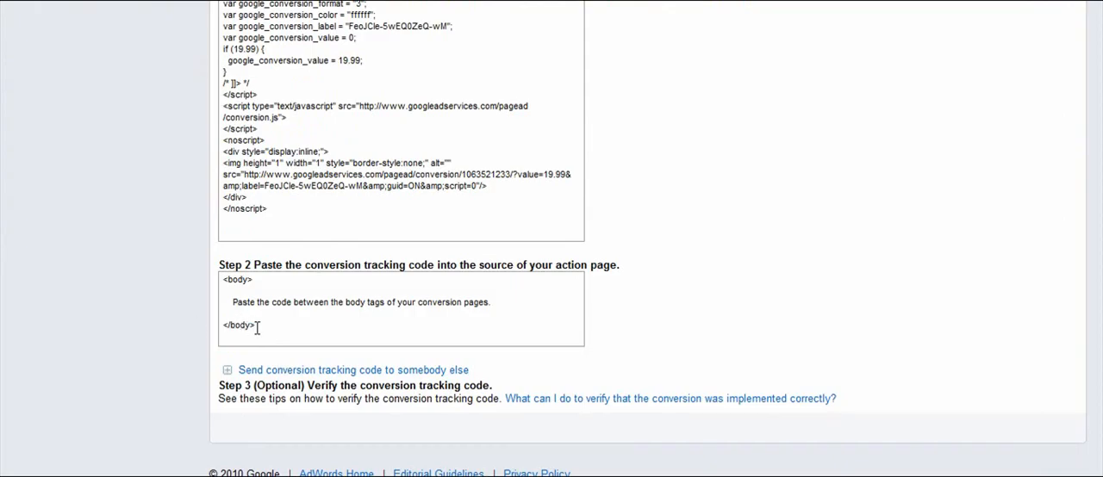
pyautogui.scroll(3, 257, 328)
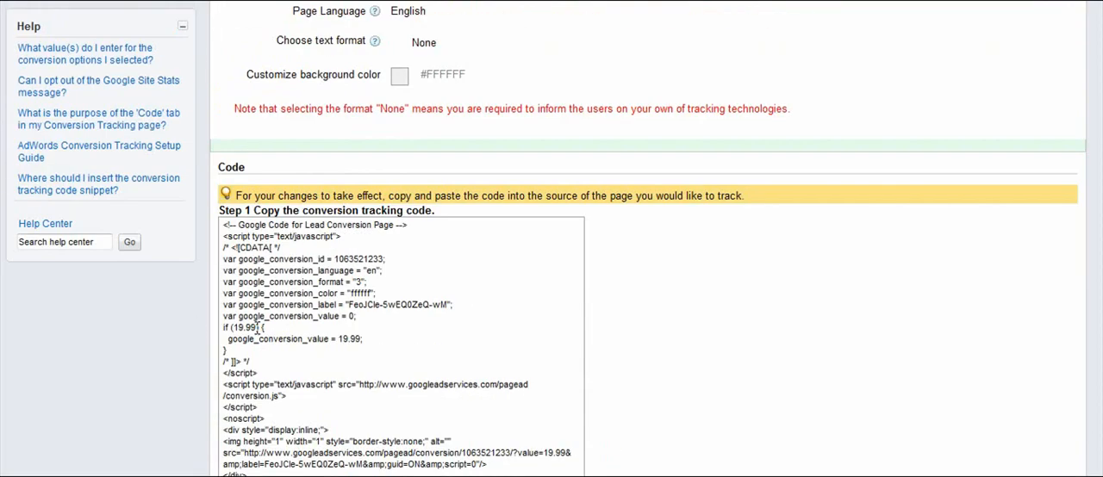